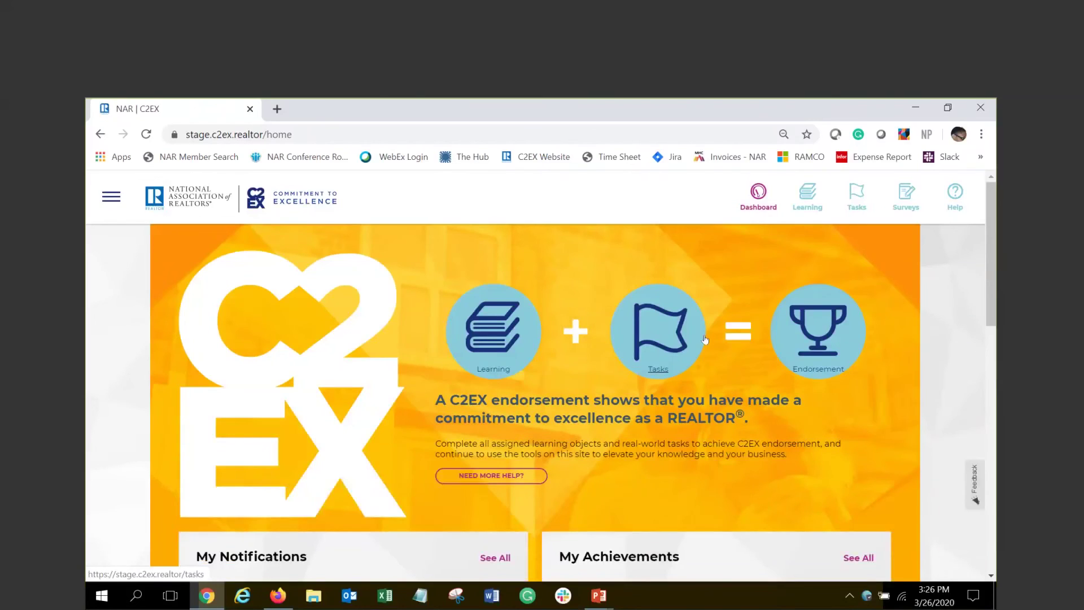
Open the Agency Progress report in the admin reports and review the members' progress figures.
scroll(705, 339, down, 5)
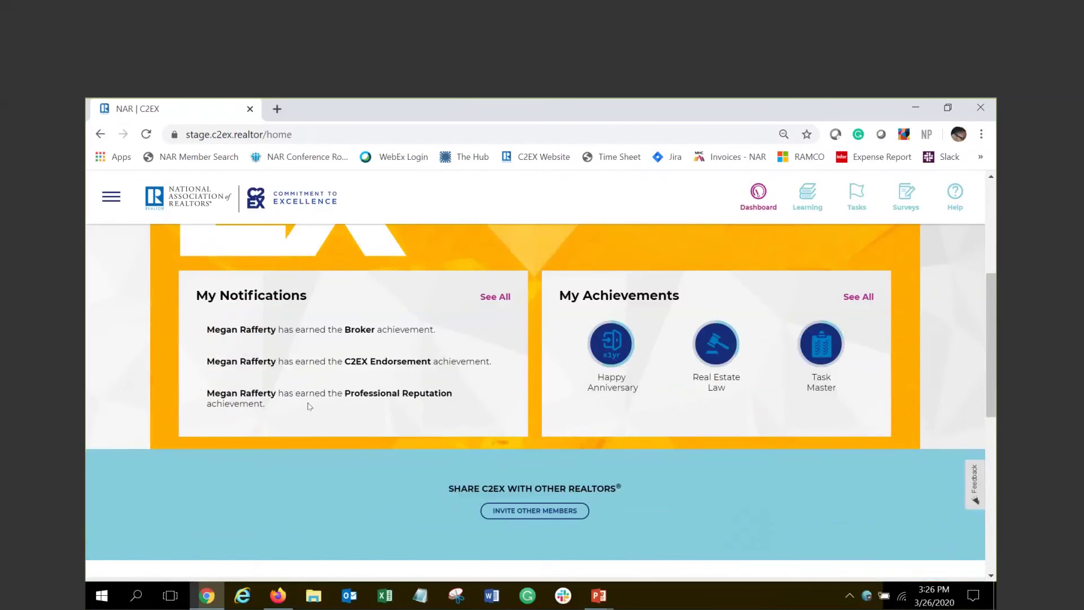
scroll(309, 406, up, 5)
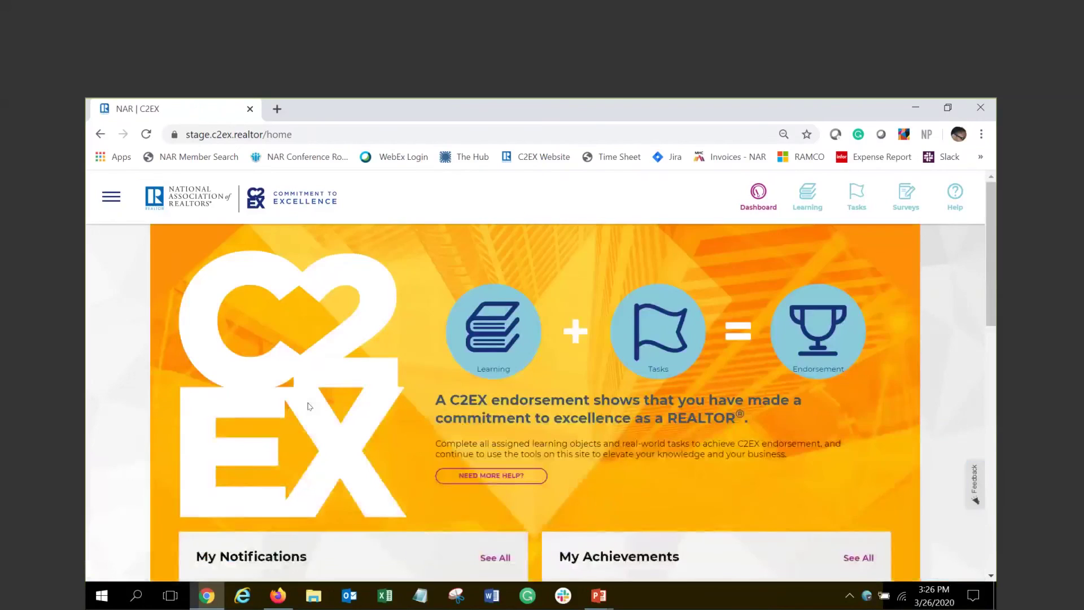
click(113, 199)
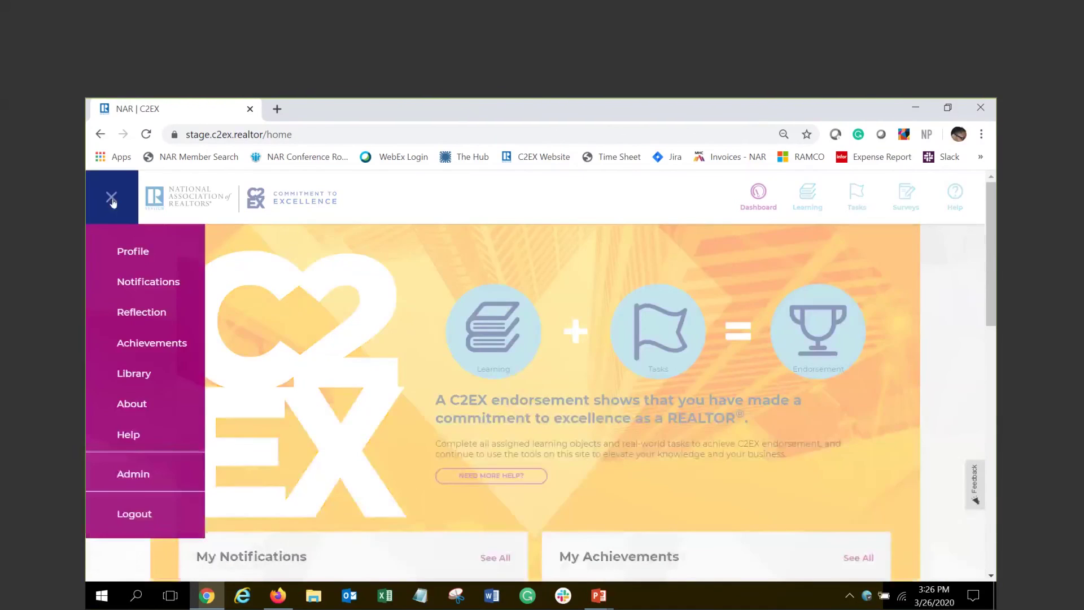
click(134, 475)
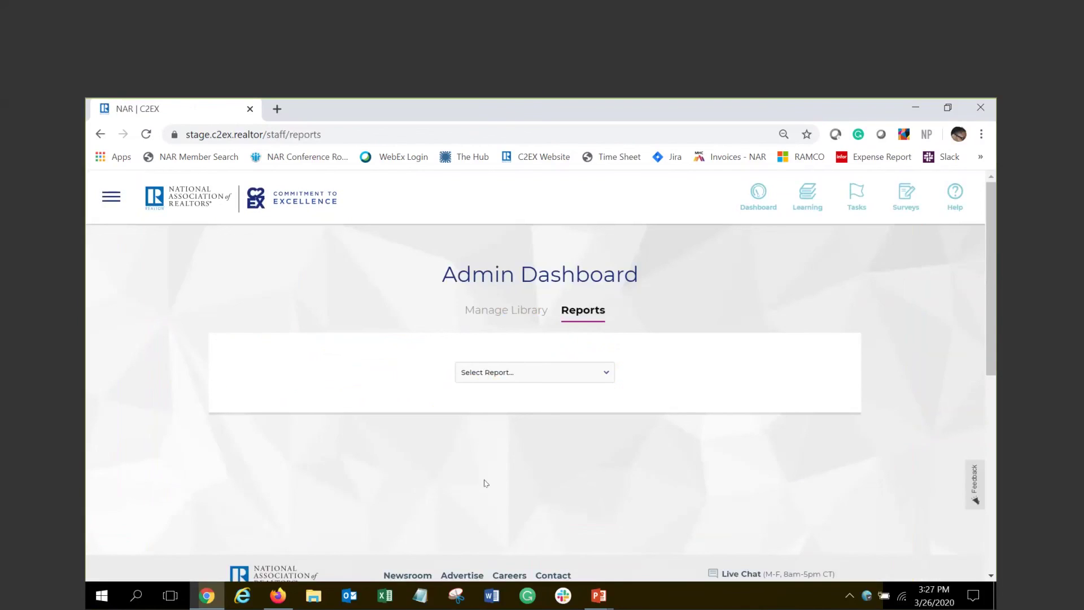
click(606, 374)
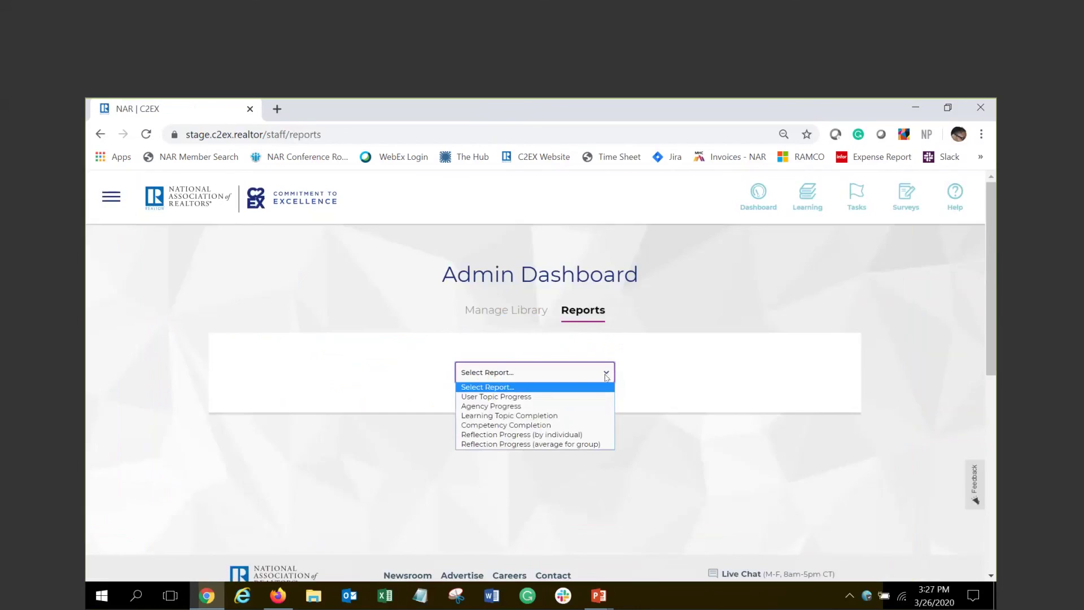
click(594, 408)
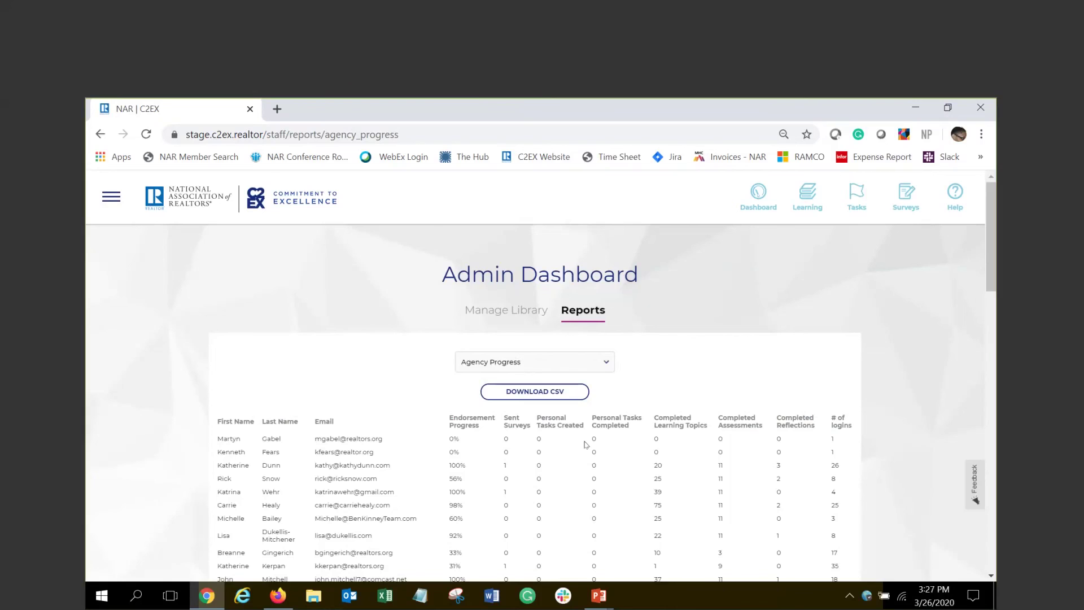
scroll(585, 444, down, 5)
scroll(584, 444, down, 4)
scroll(585, 444, up, 3)
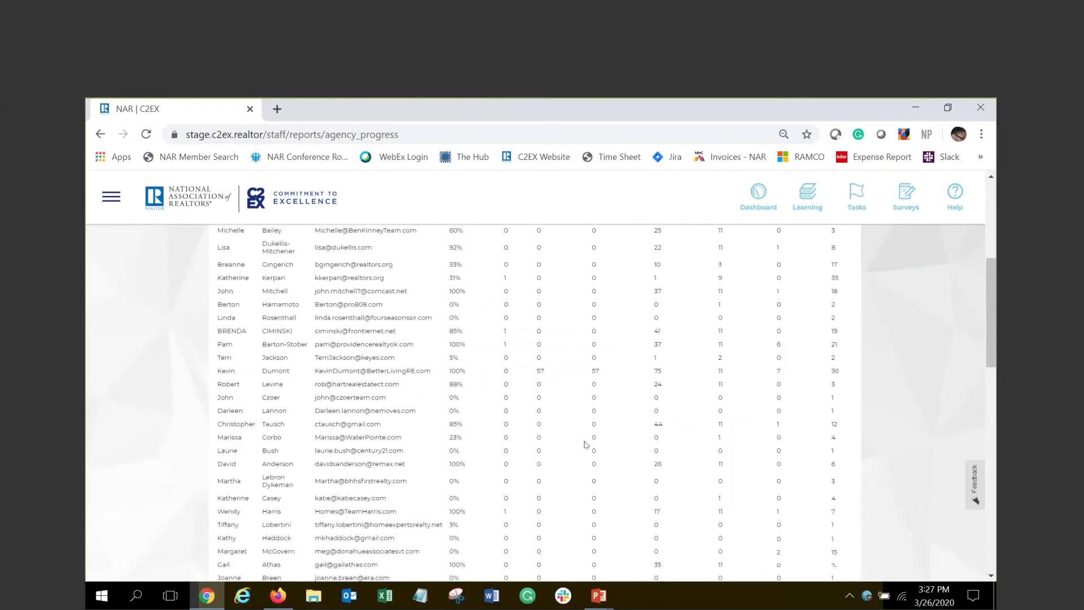
scroll(584, 445, up, 5)
scroll(585, 444, down, 3)
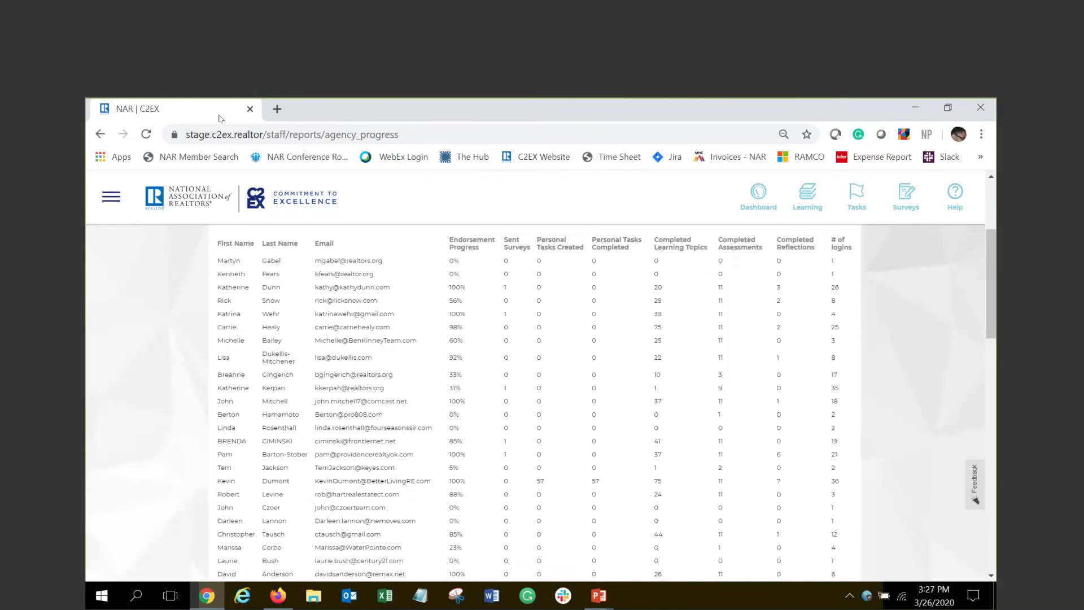
Open the Library and browse its list of resources.
click(111, 198)
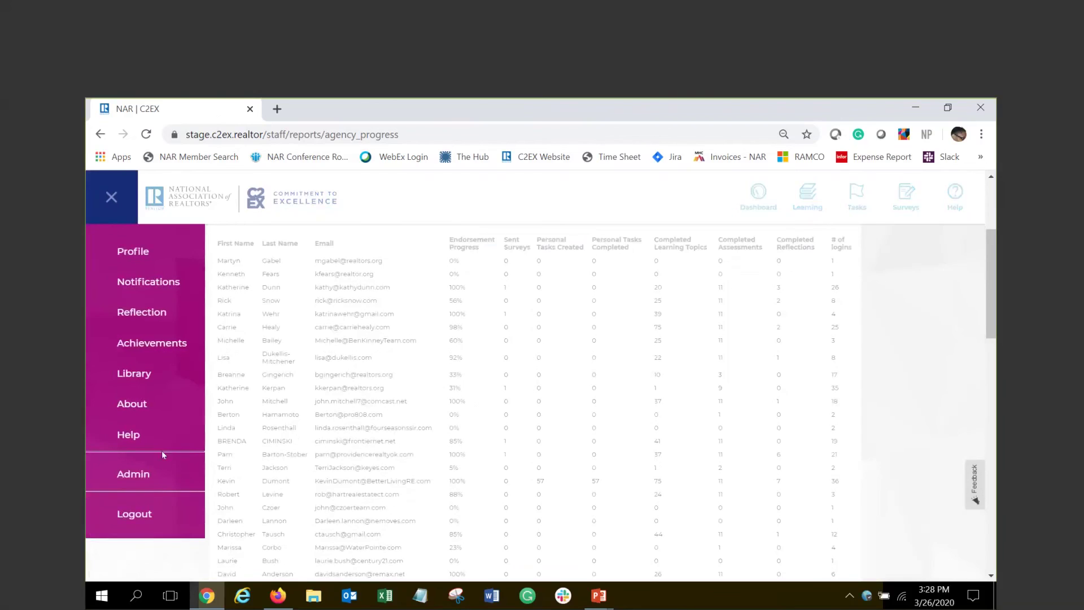
click(163, 378)
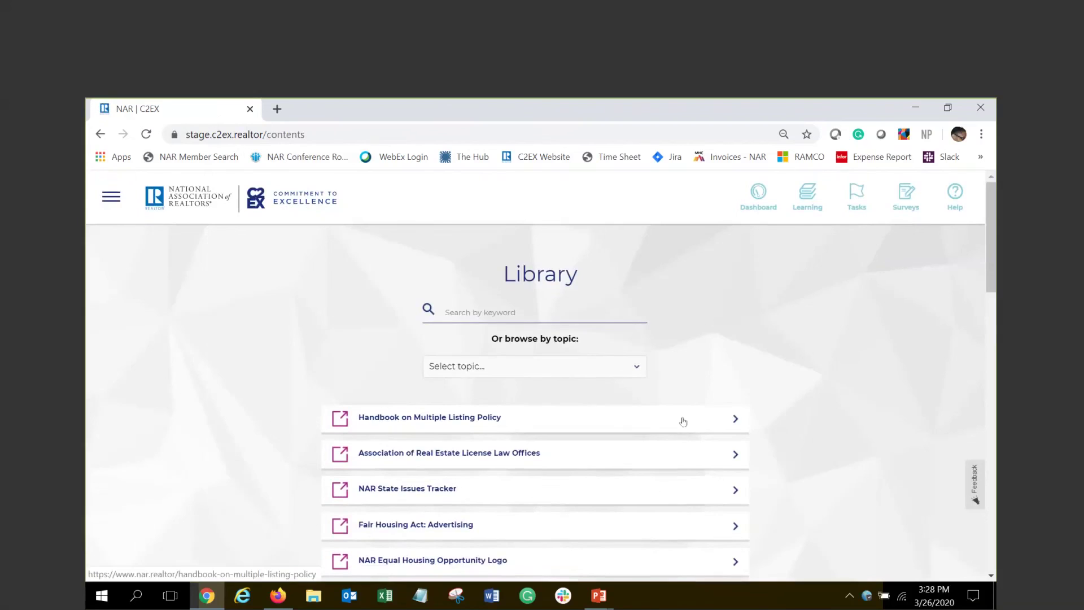
scroll(682, 420, down, 5)
scroll(682, 421, down, 6)
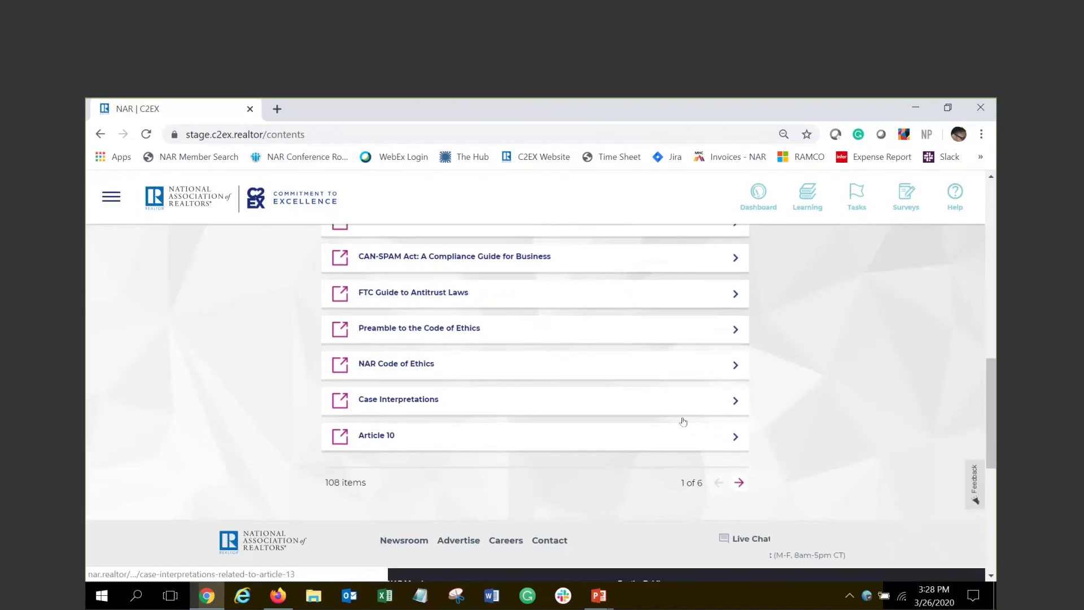
scroll(684, 421, up, 4)
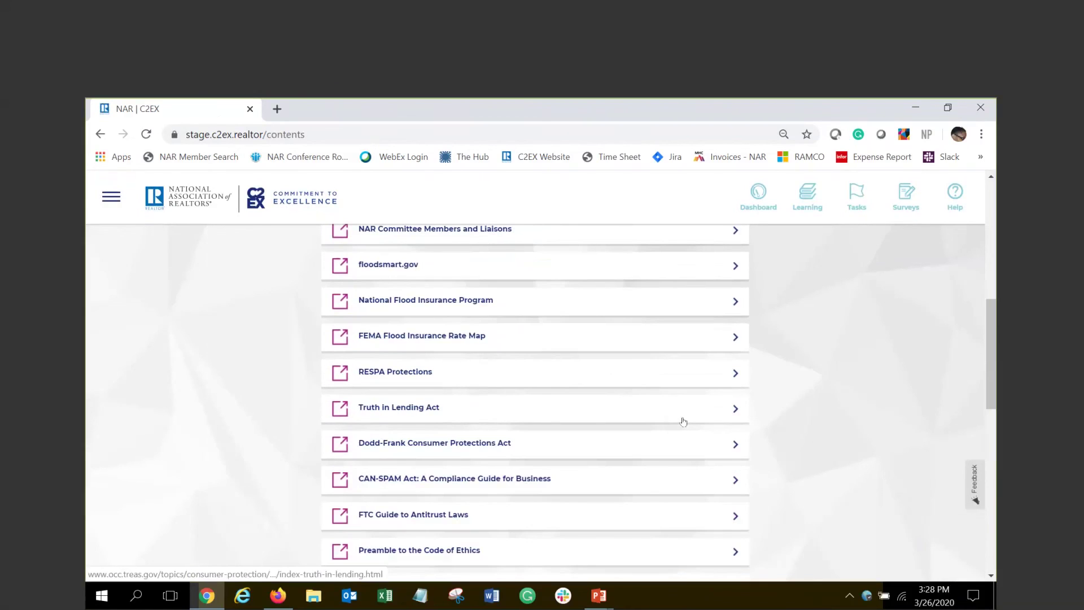
scroll(683, 422, up, 7)
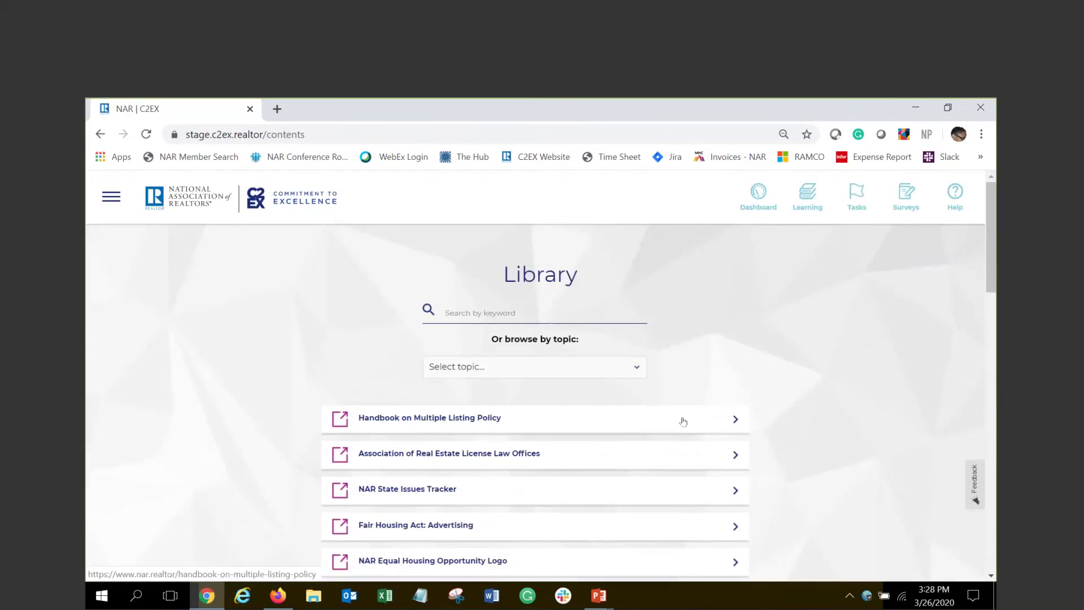
Add and save a new content object titled "FAQs (Frequently Asked Questions)" in the admin library management.
click(109, 198)
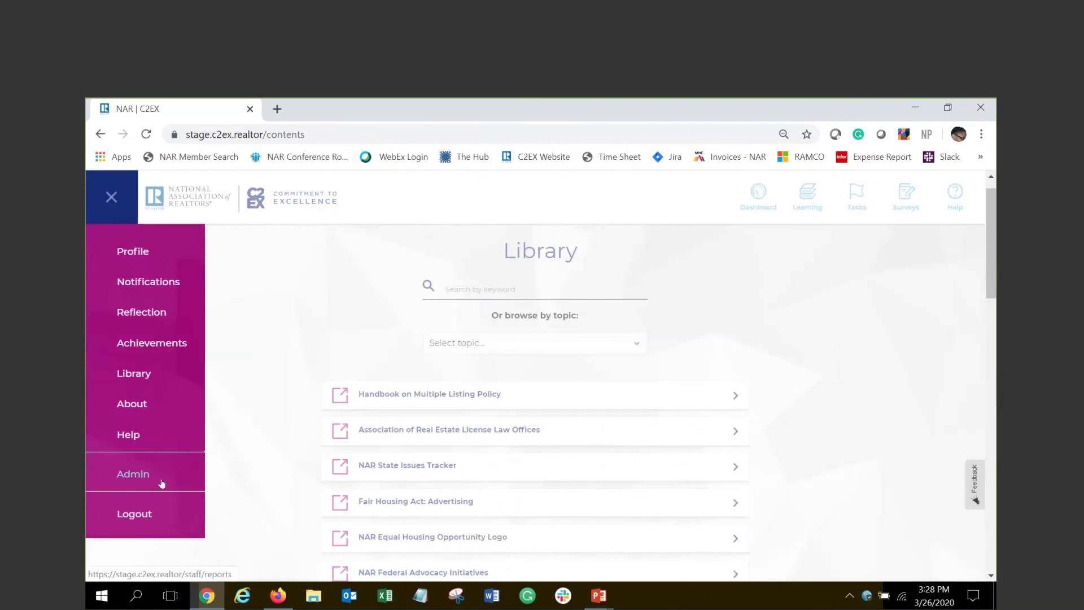
click(133, 474)
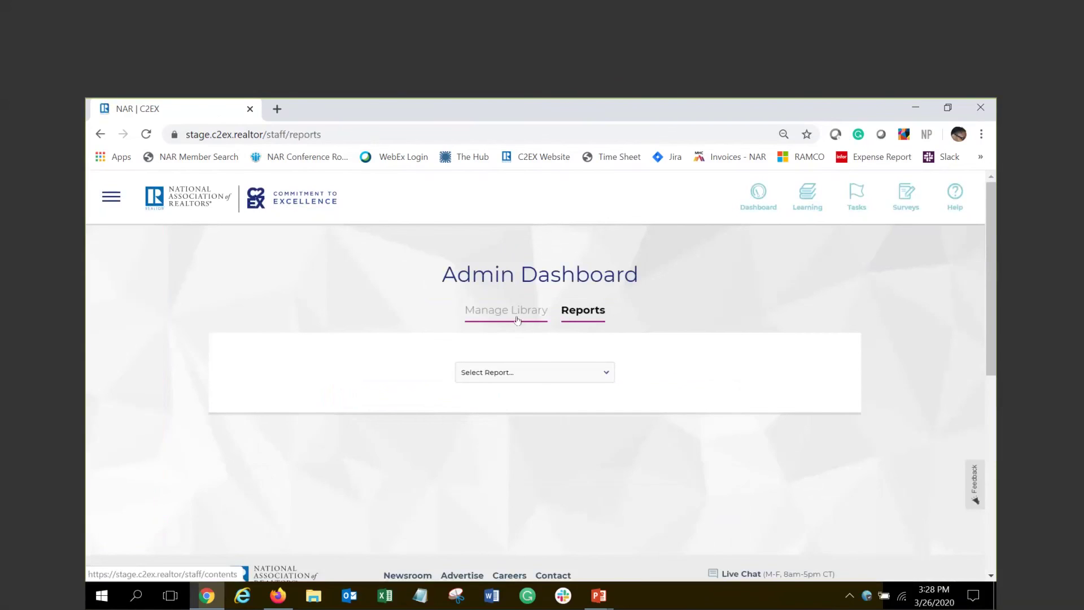
click(517, 319)
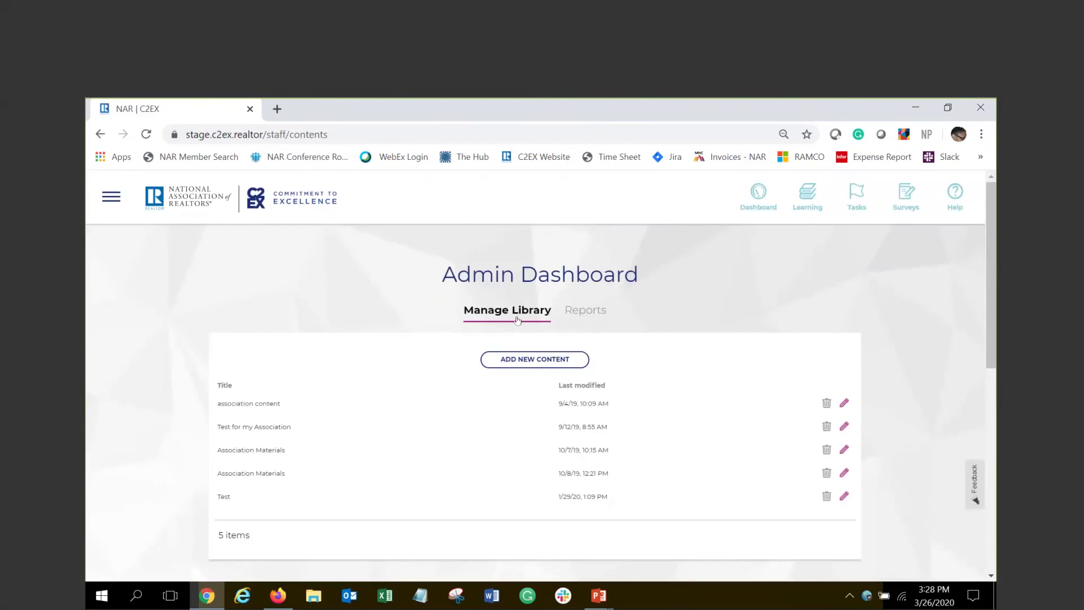
click(548, 365)
click(486, 409)
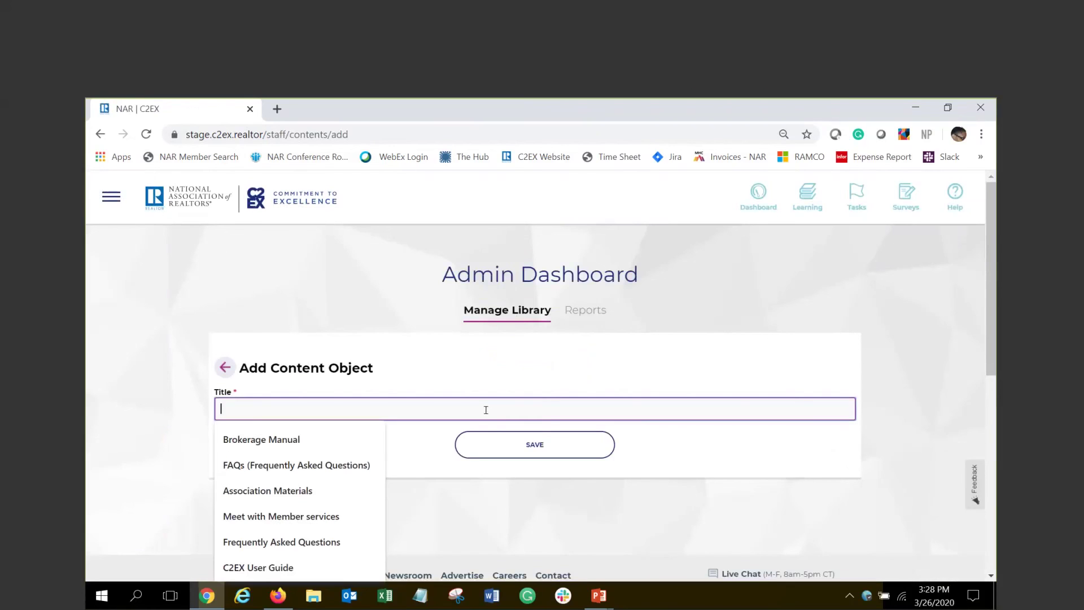
click(362, 464)
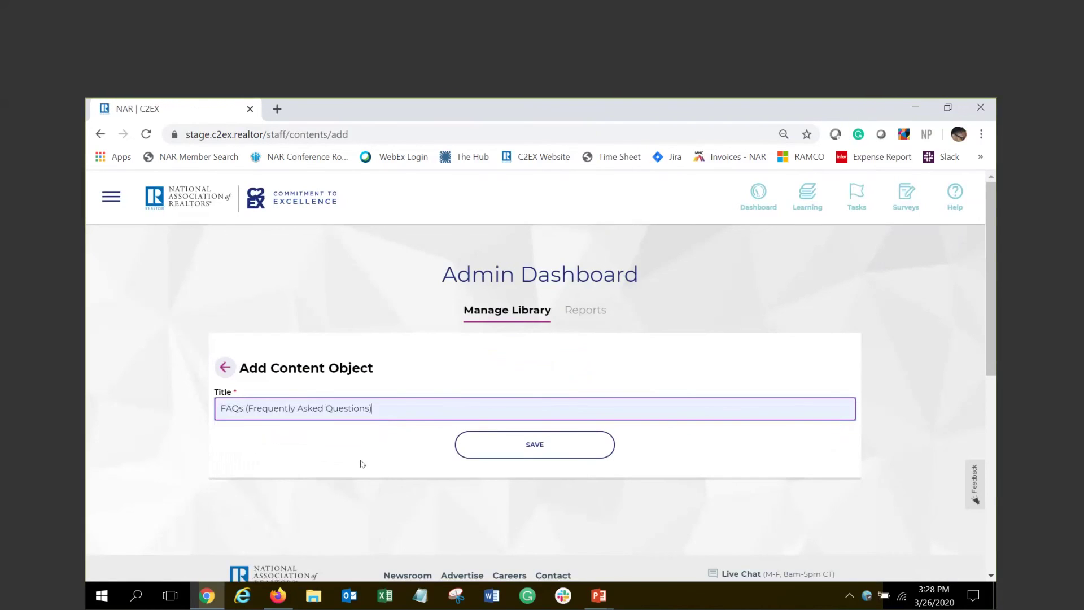
click(511, 451)
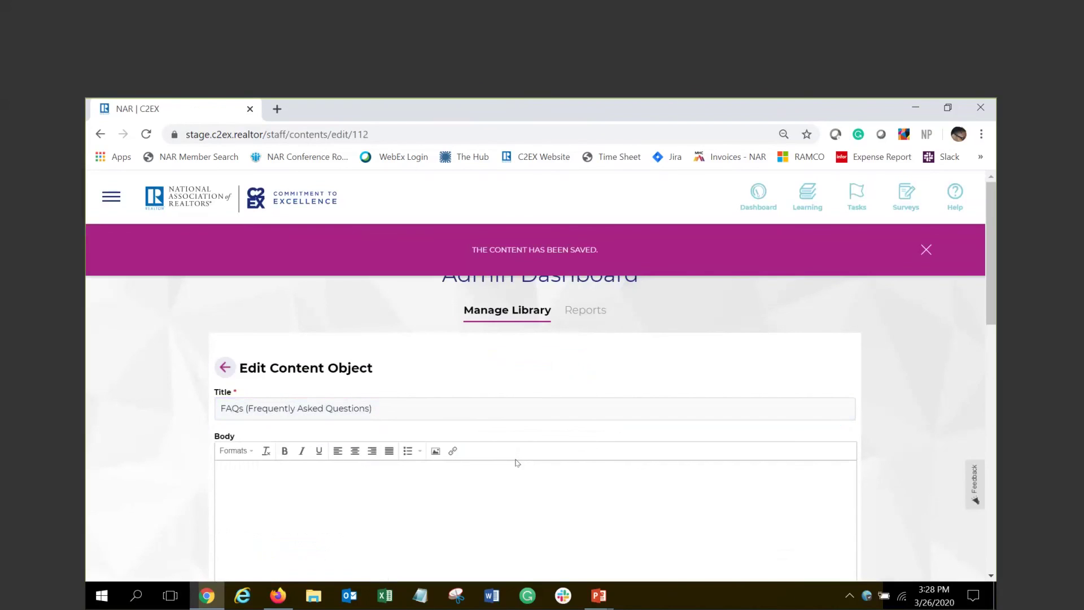
Review the new content object's body, file upload, external link and publishing options, opening the file chooser without selecting a file.
scroll(519, 474, down, 2)
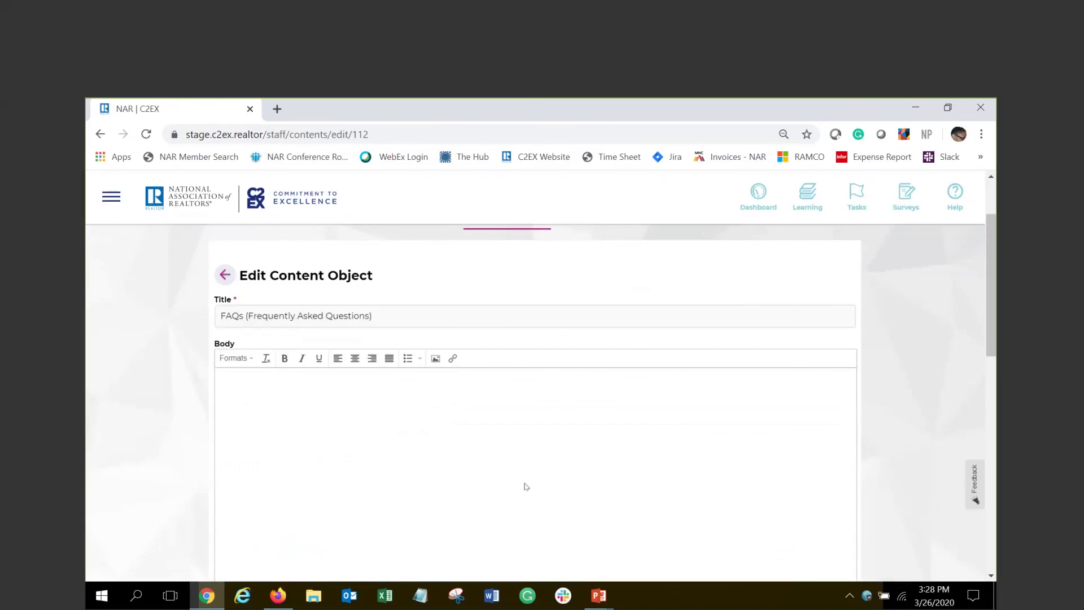
scroll(525, 486, down, 1)
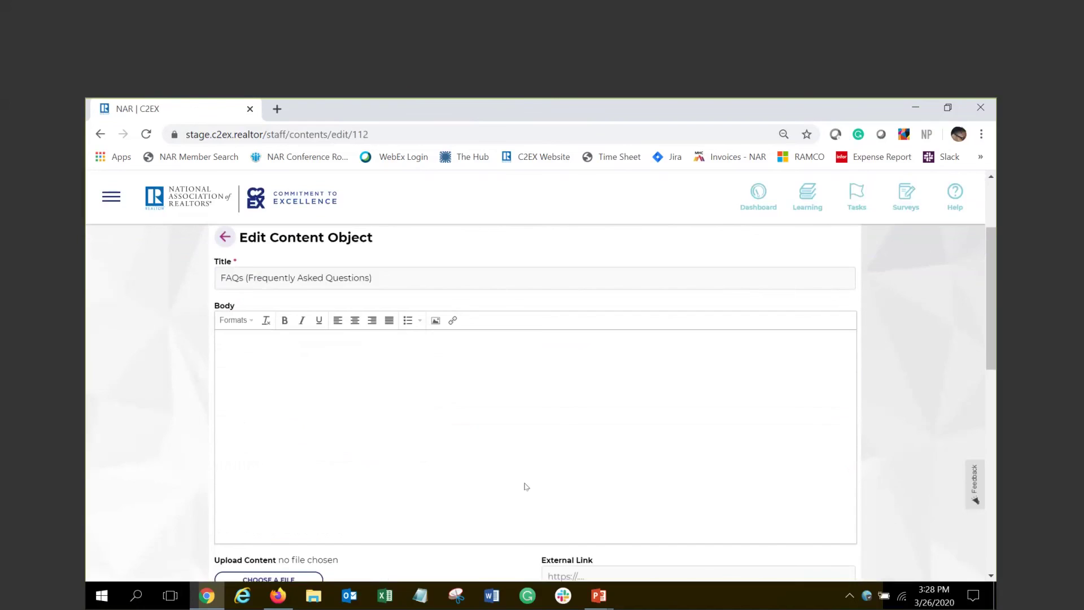
scroll(526, 487, down, 2)
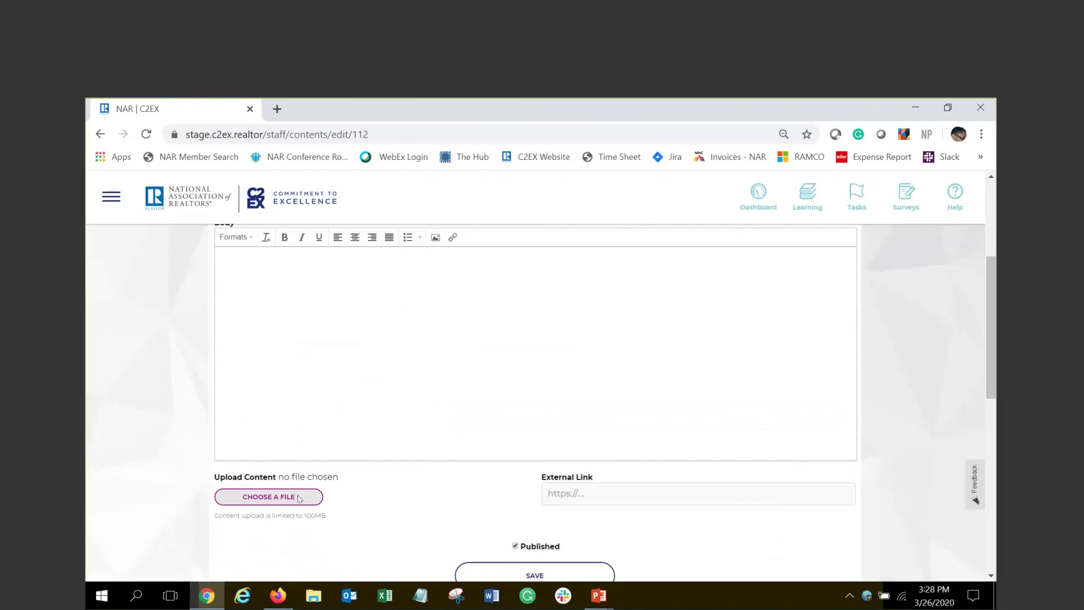
click(300, 498)
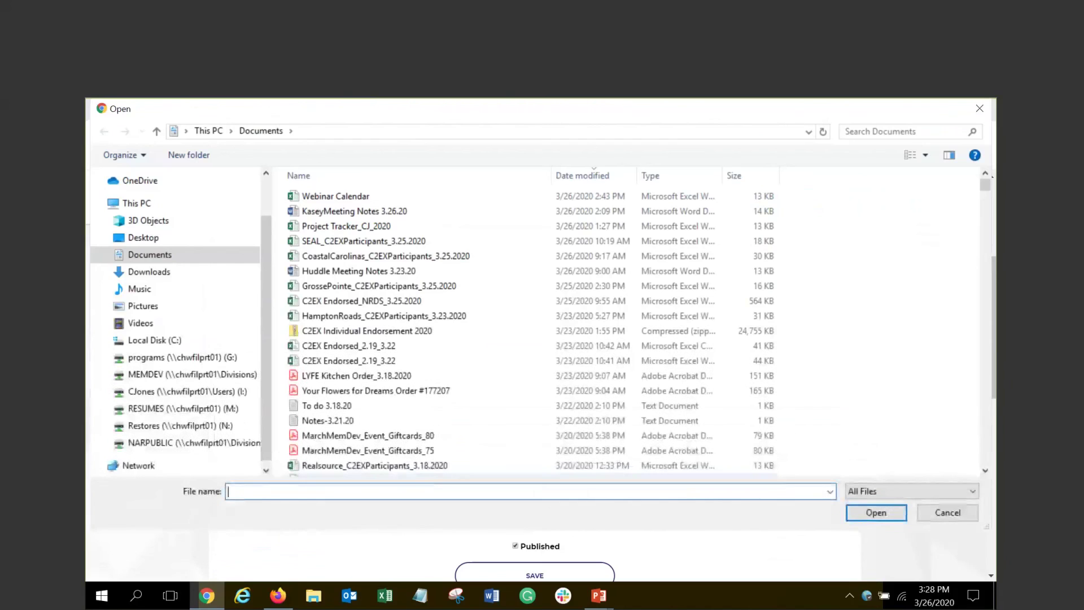
click(980, 108)
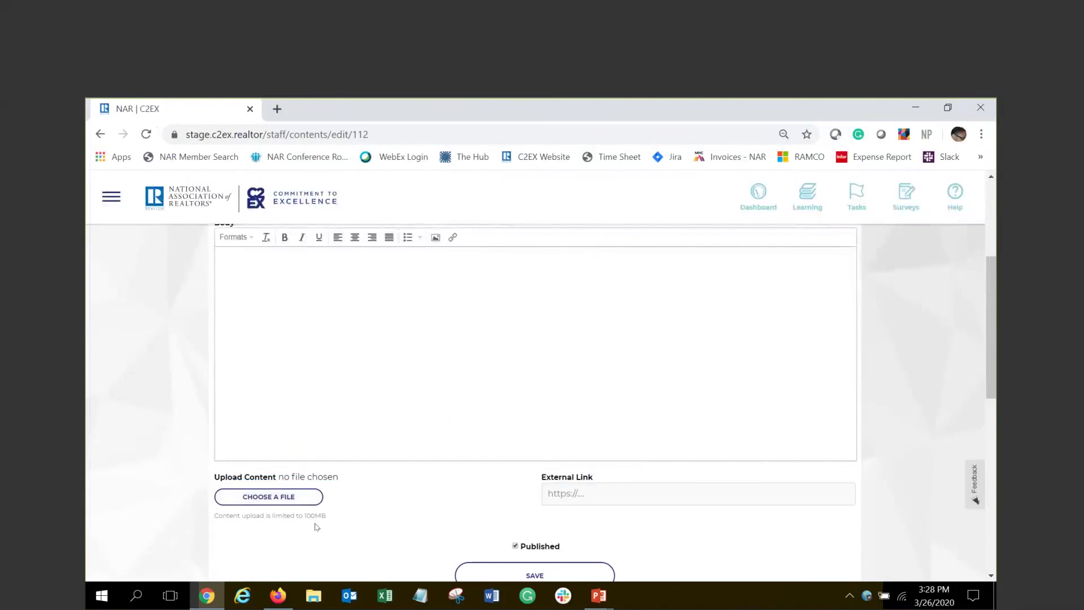
scroll(316, 527, down, 1)
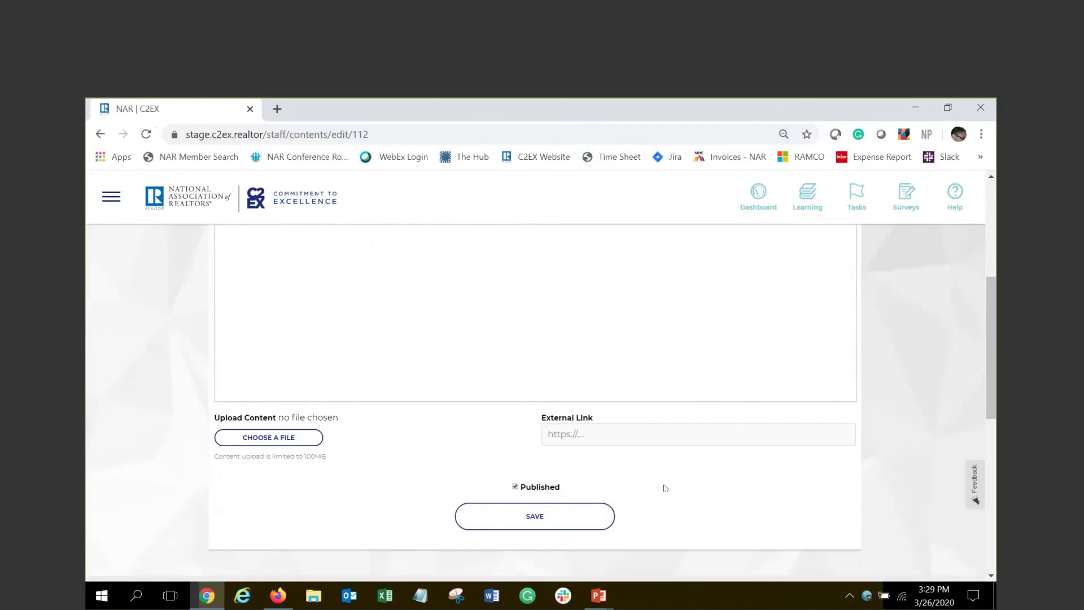
Open the Help page and look through its tutorial videos down to the FAQ and Association Admin Guide links.
click(111, 196)
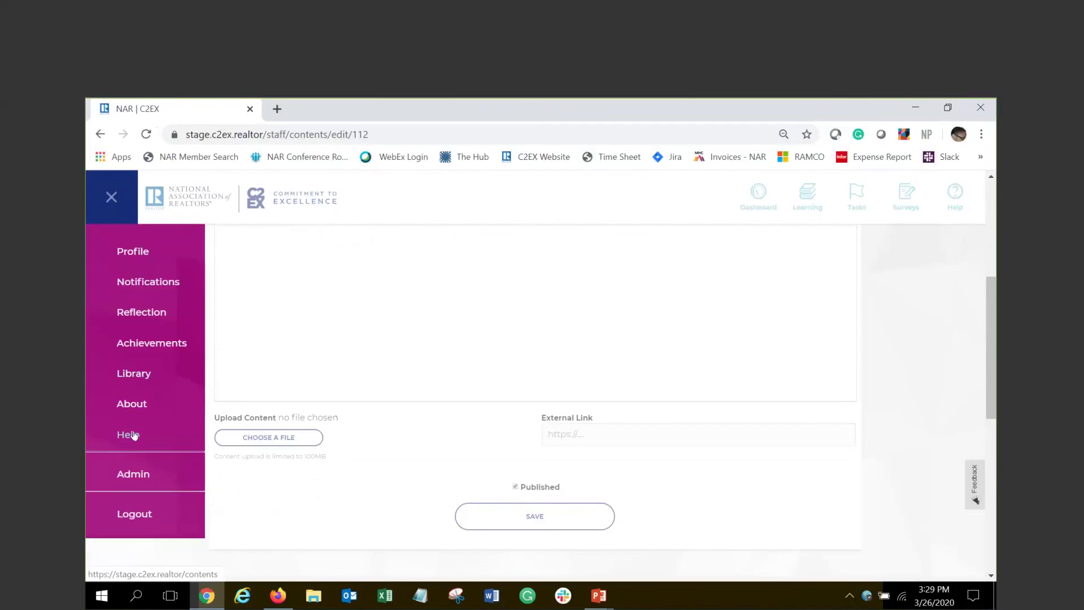
click(956, 315)
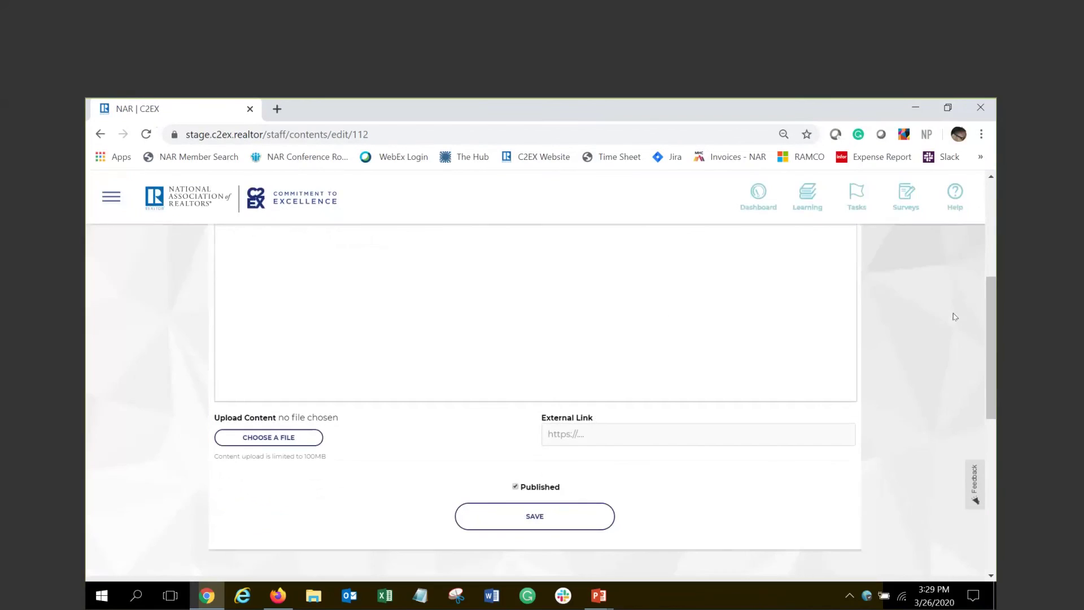
click(954, 195)
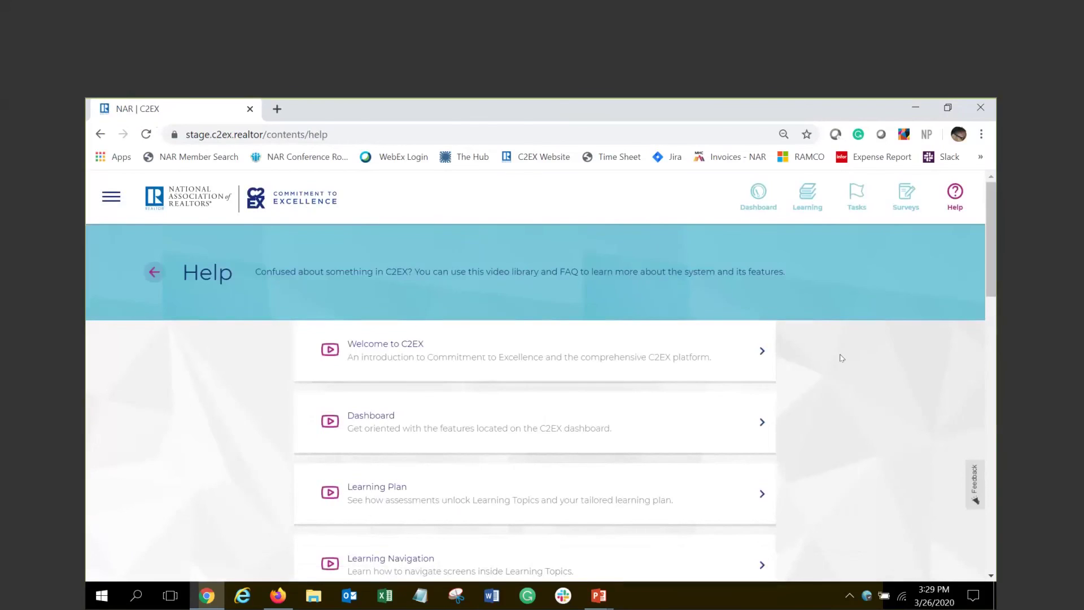
scroll(841, 358, down, 3)
scroll(842, 358, down, 2)
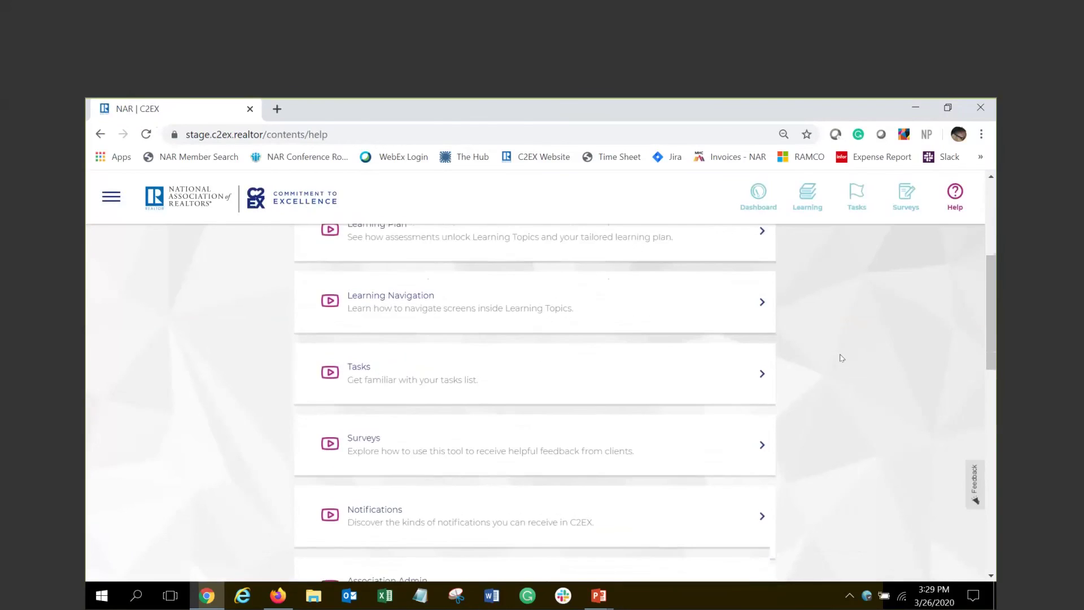
scroll(842, 358, up, 5)
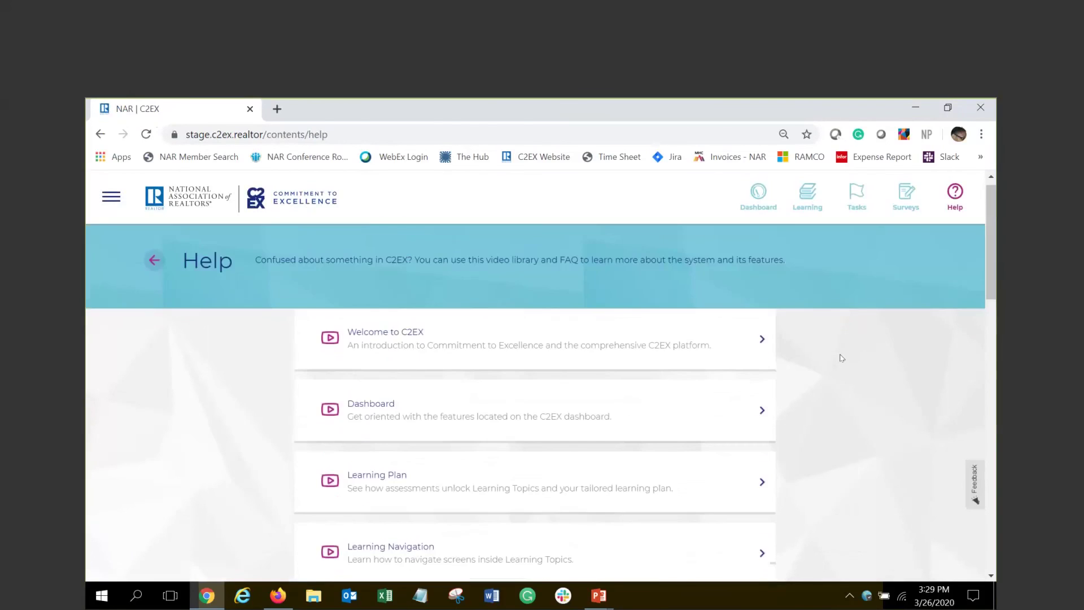
scroll(842, 358, down, 3)
scroll(842, 358, down, 2)
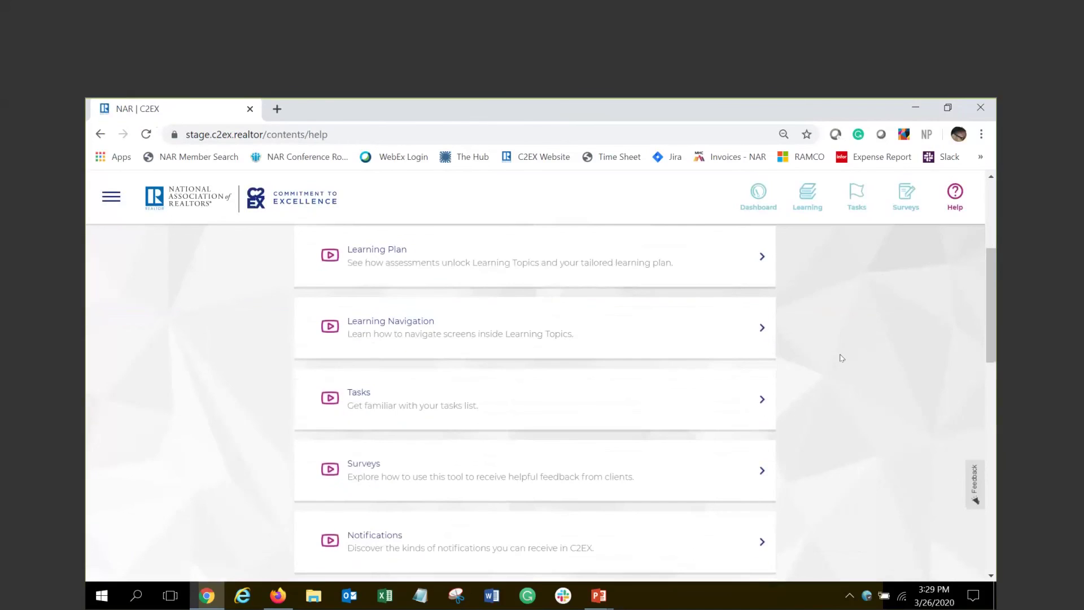
scroll(842, 358, down, 1)
scroll(841, 358, down, 1)
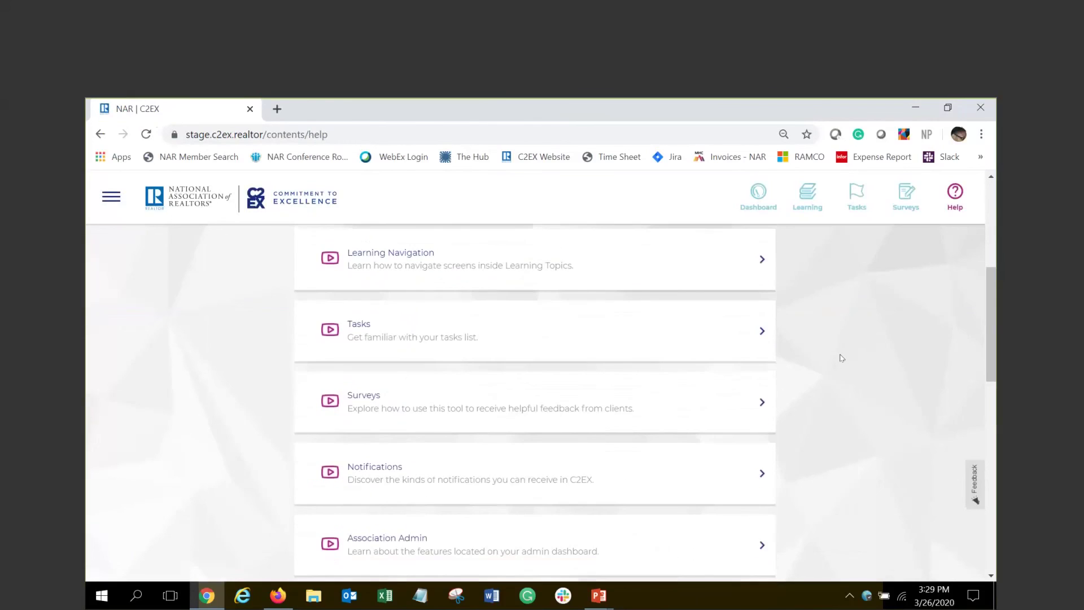
scroll(842, 358, down, 5)
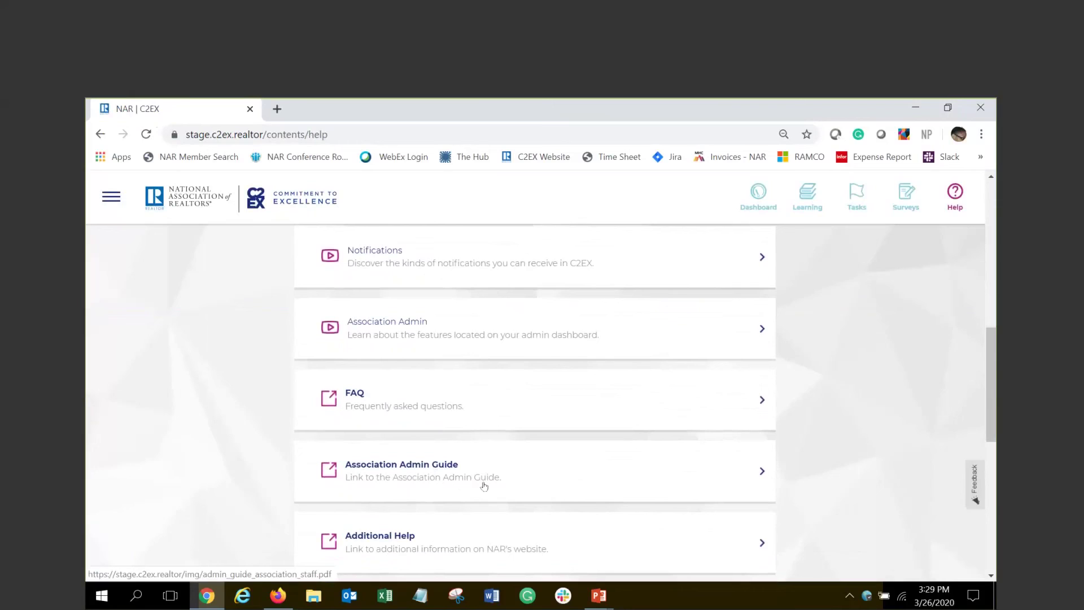
Switch to the Firefox window with the C2EX endorsement badges page.
key(alt+Tab)
key(alt+Tab)
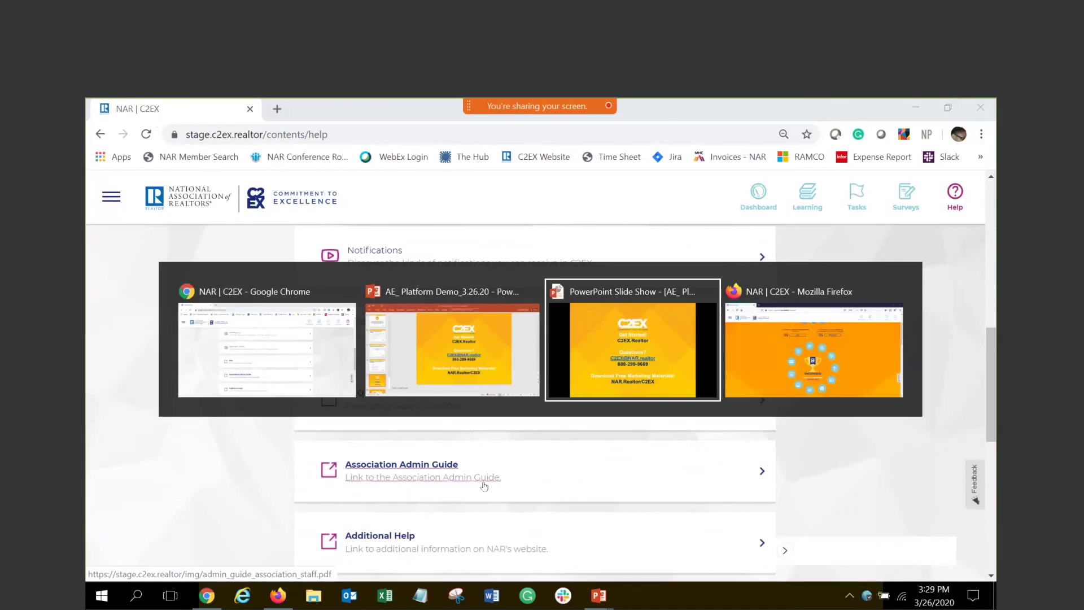
key(alt+Tab)
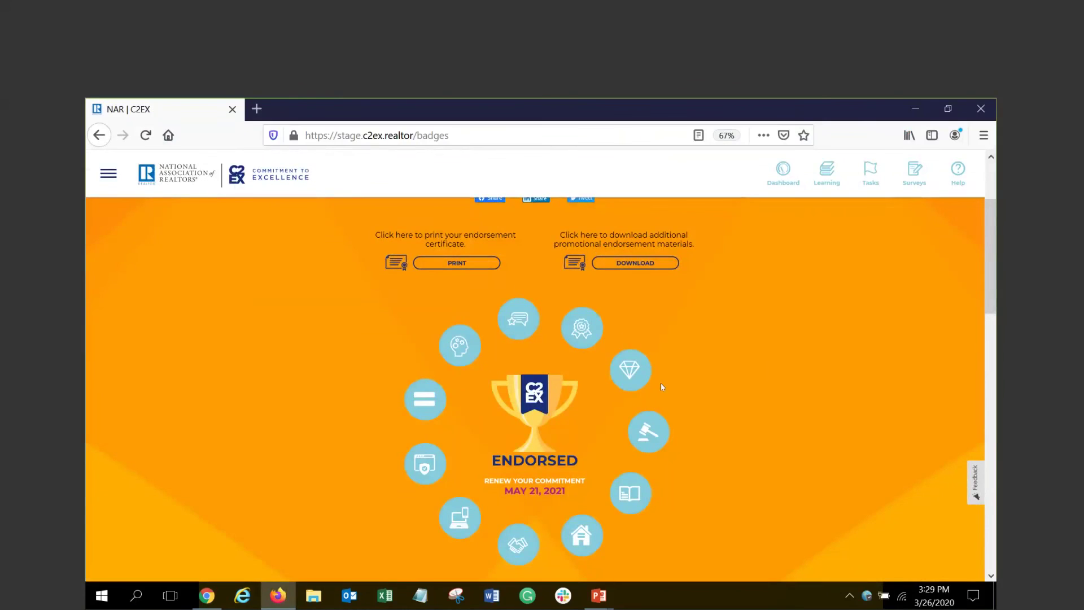
Go to the Dashboard and open the full My Achievements page to view its social sharing, certificate, promotional download and endorsement badge sections.
scroll(661, 387, up, 3)
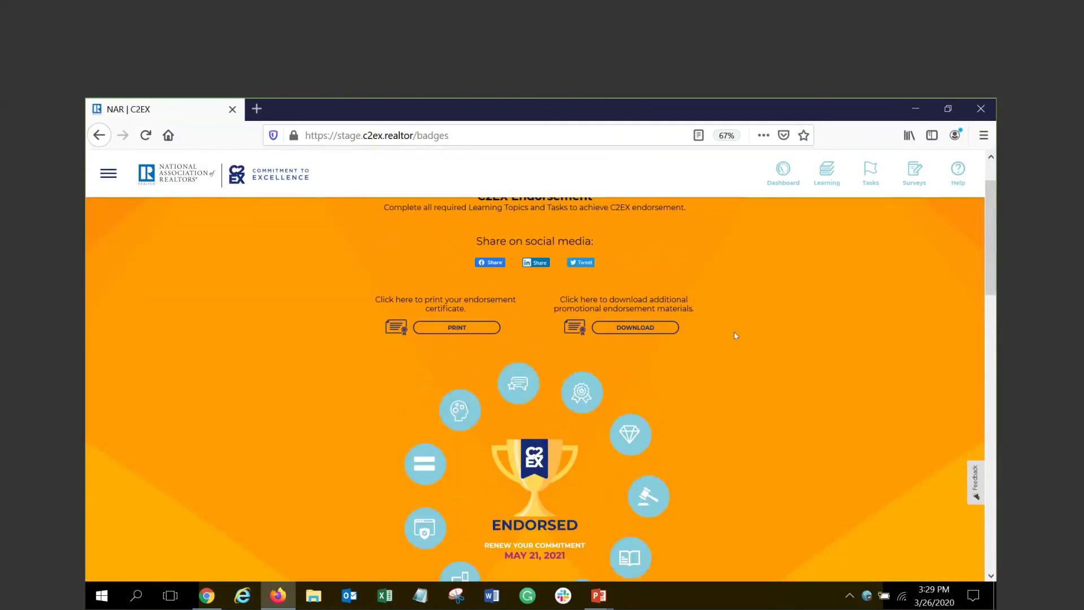
click(783, 175)
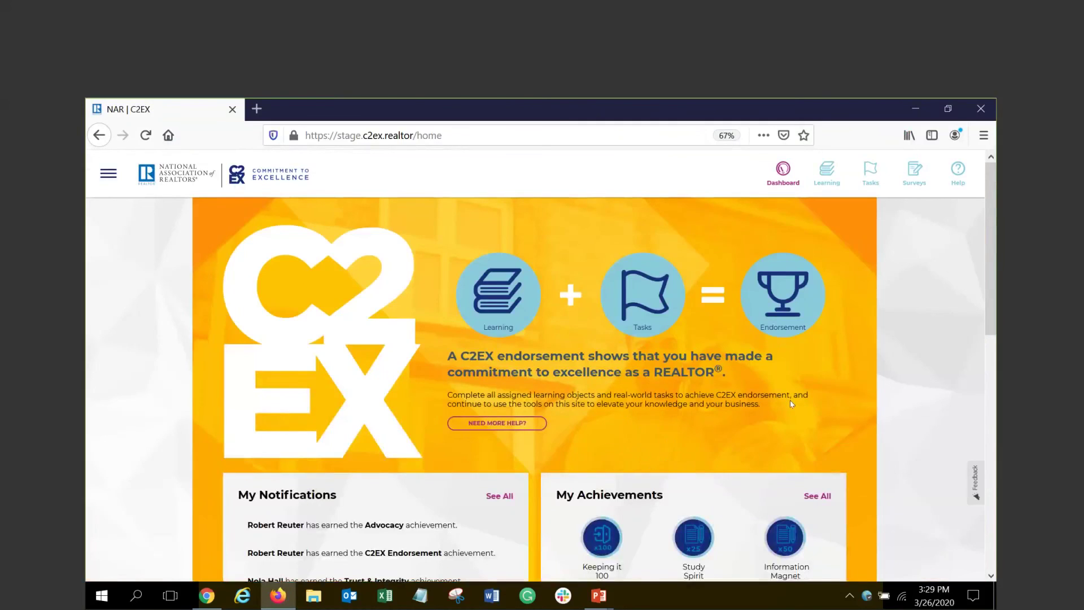
scroll(790, 403, down, 3)
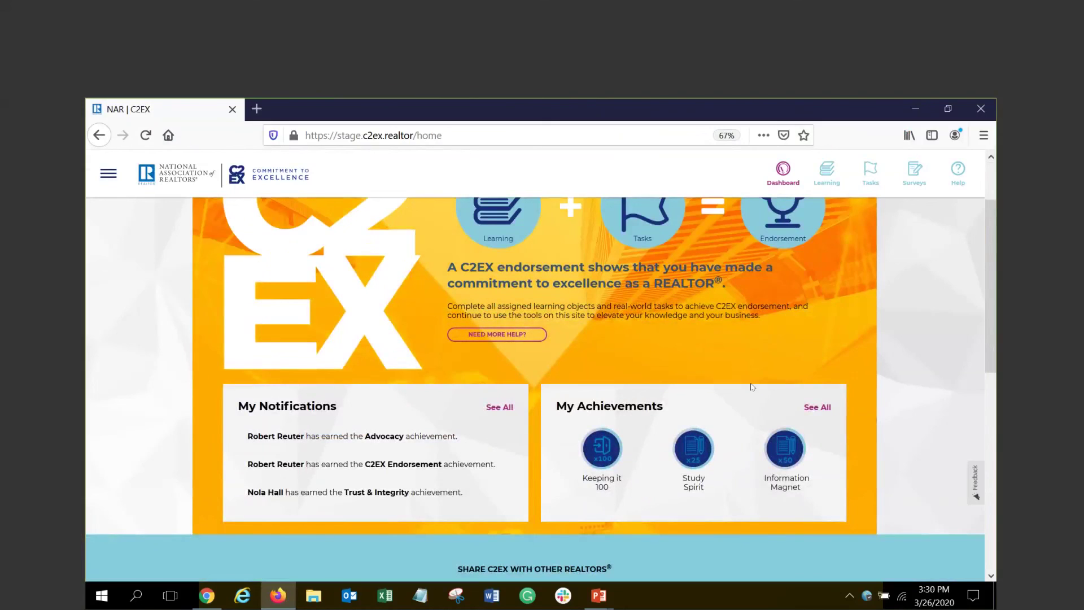
click(812, 408)
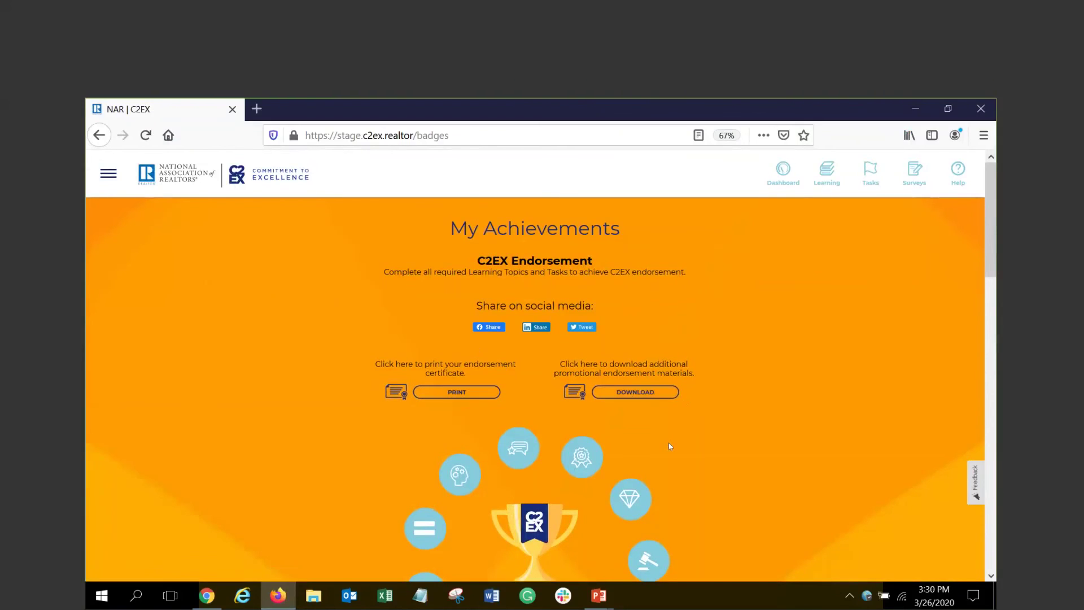
scroll(666, 443, down, 3)
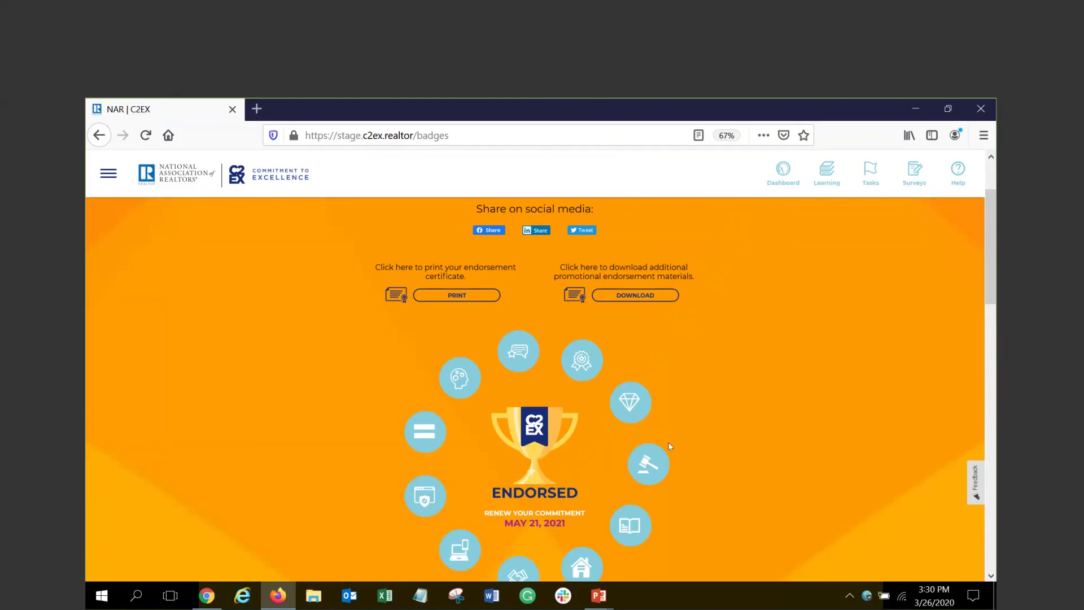
Switch to the PowerPoint slide show with the C2EX get-started, contact and marketing materials information.
key(alt+Tab)
key(alt+Tab)
key(alt+Tab)
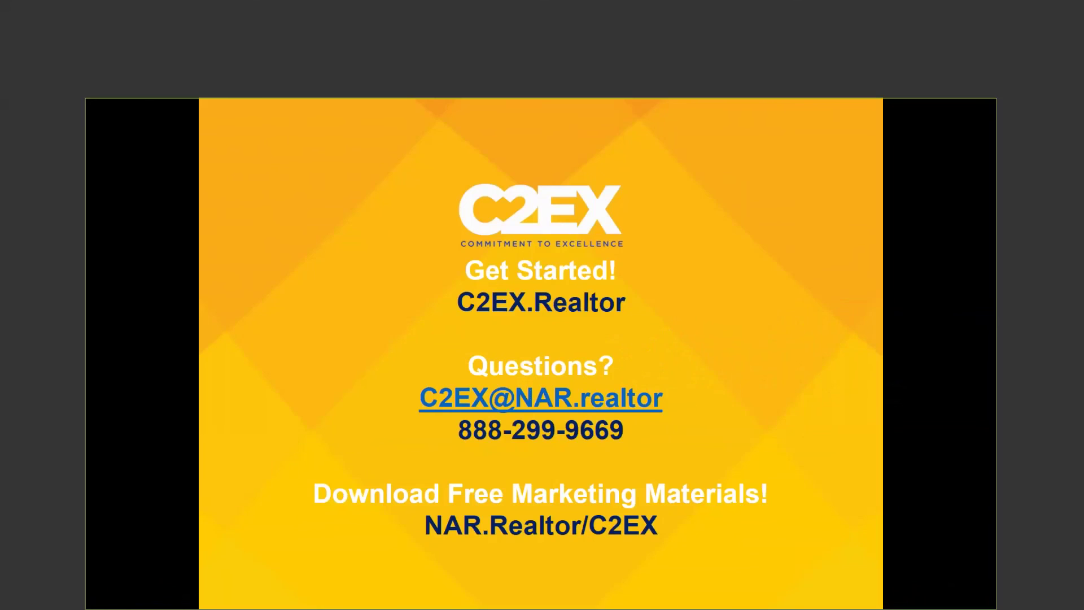